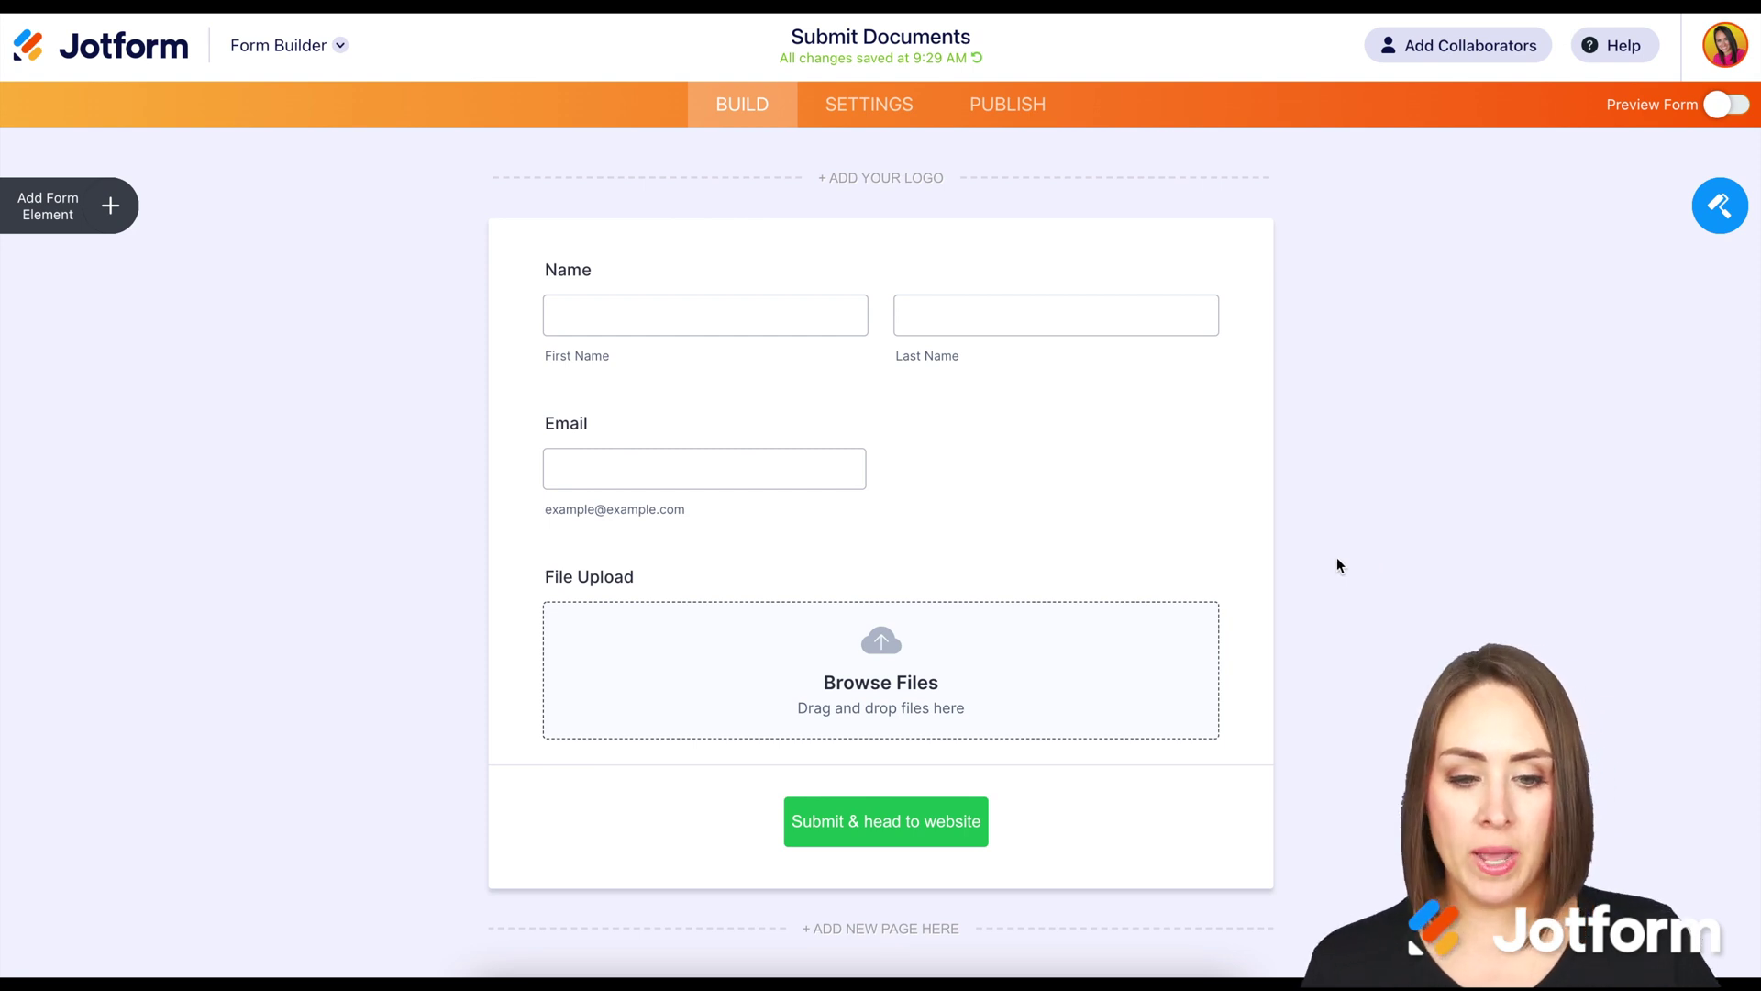
# Step: Go to the Publish page of the Submit Documents form to see its sharing link
pyautogui.click(1011, 110)
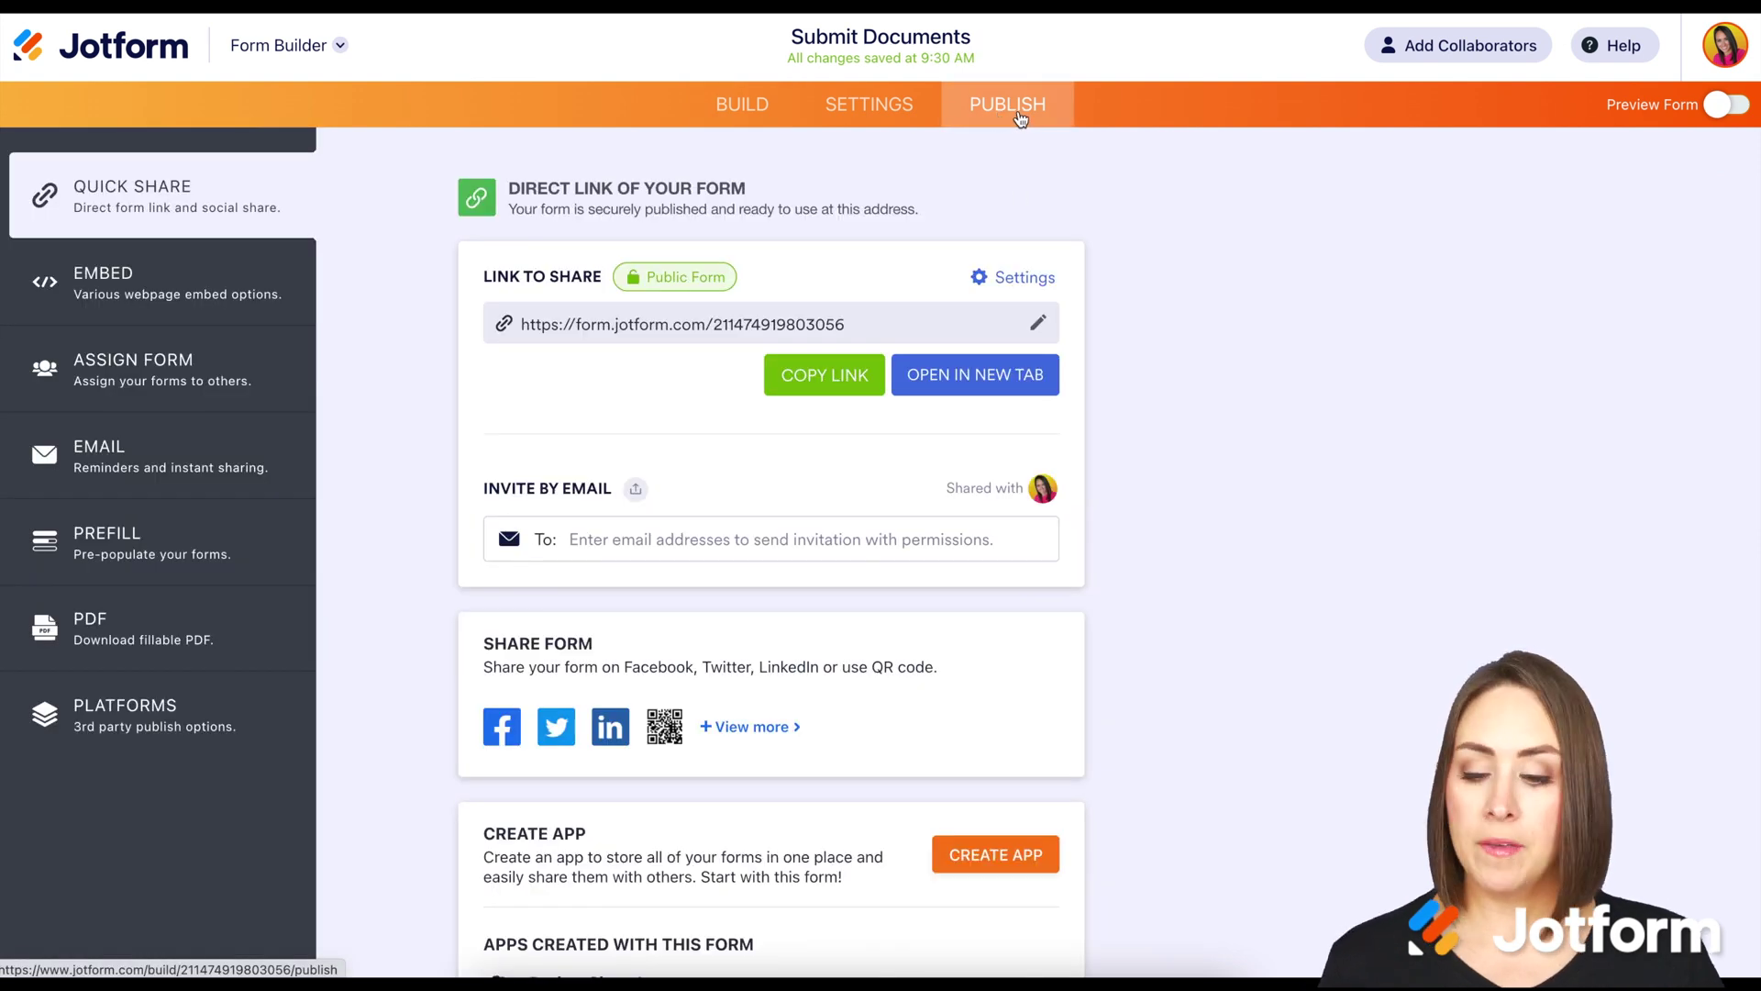
# Step: Under Assign Form, open the Assign with Link settings and choose Company Access
pyautogui.click(120, 382)
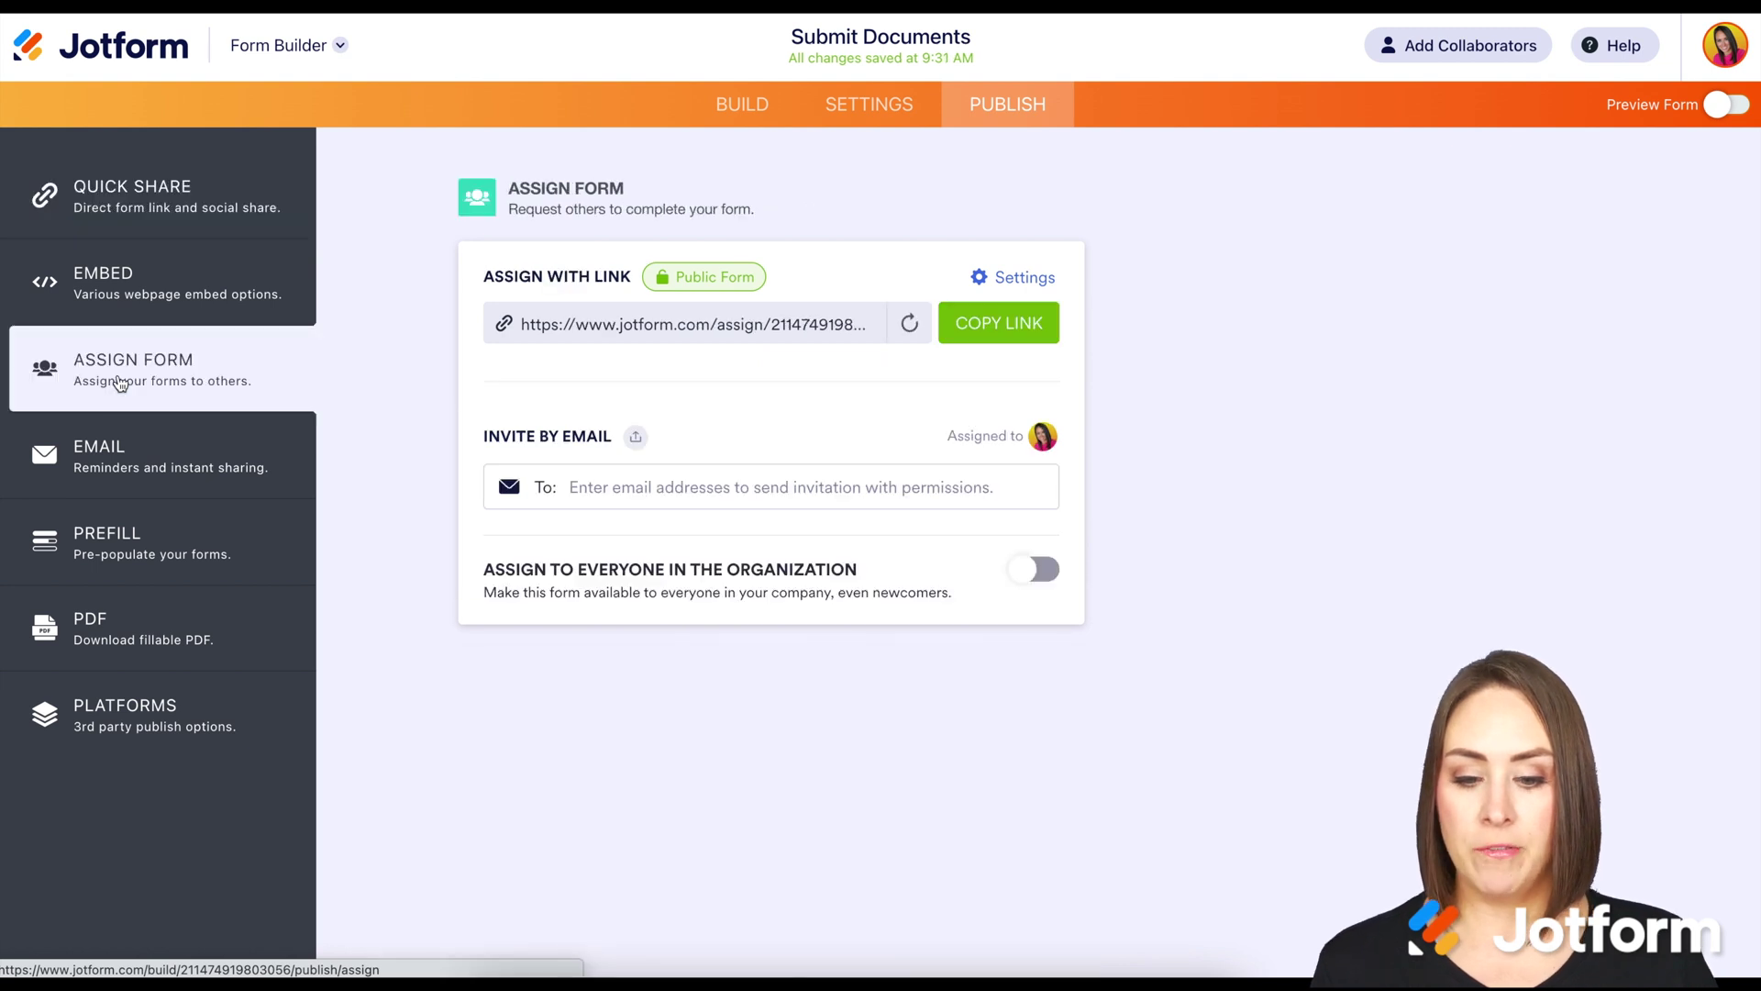
pyautogui.click(1013, 280)
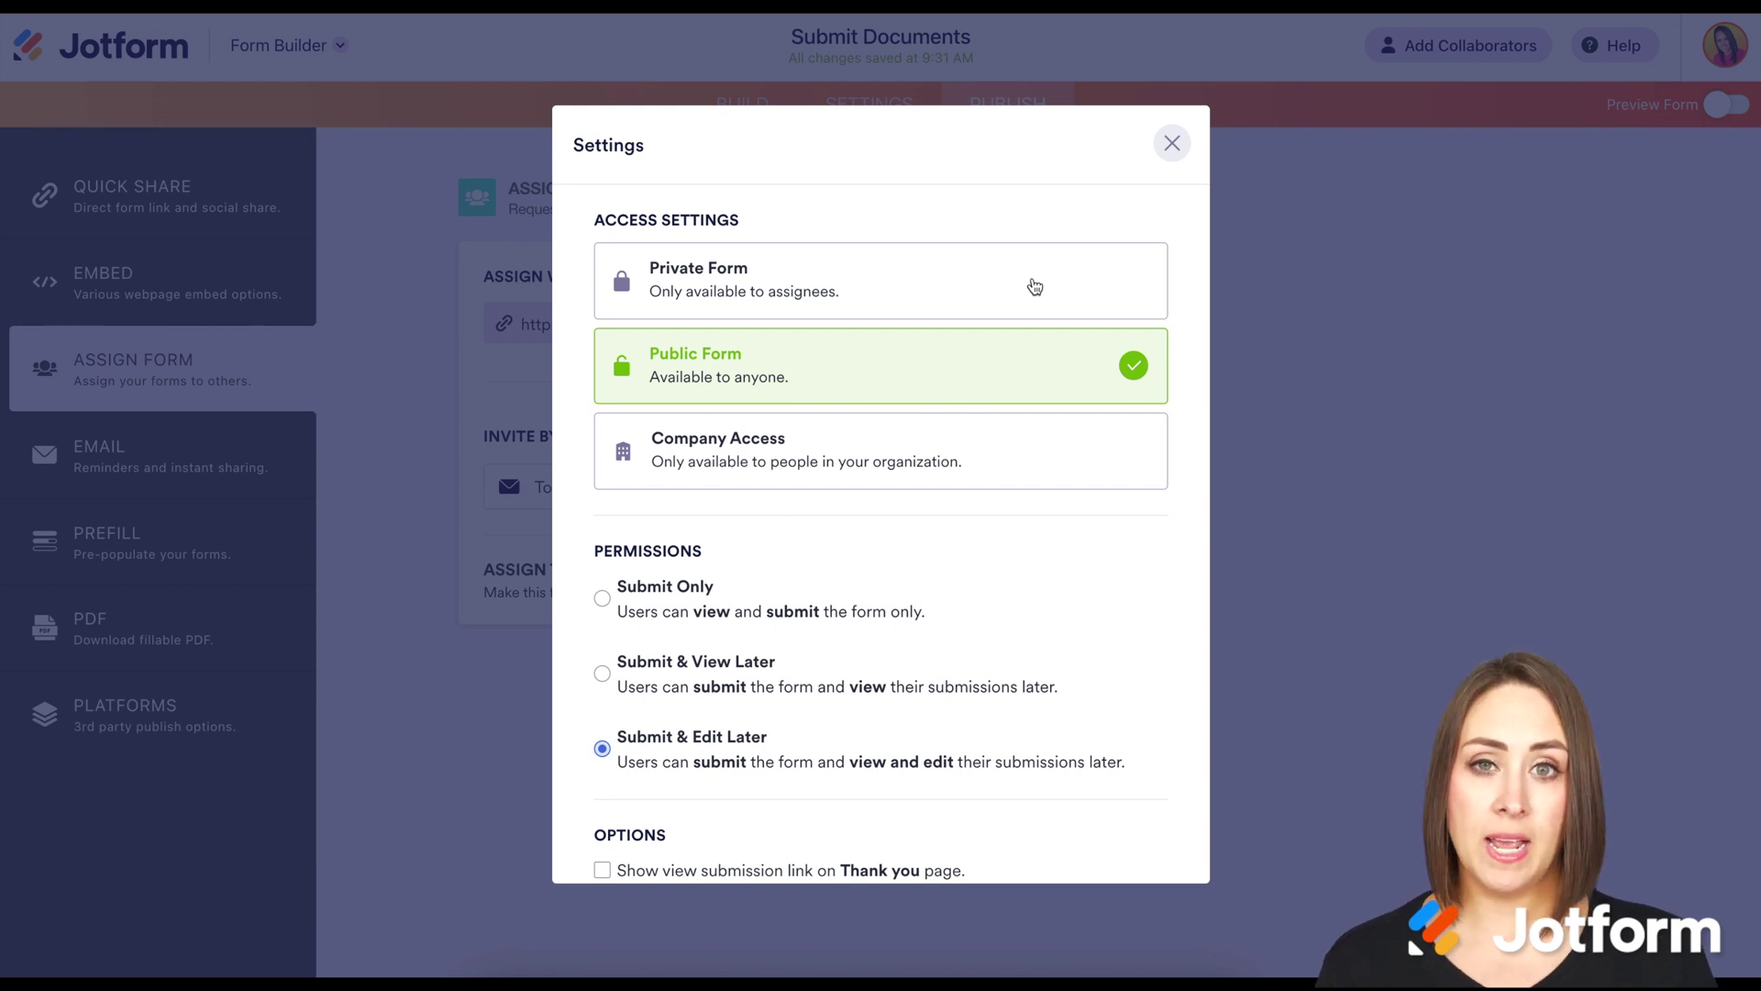
pyautogui.click(903, 469)
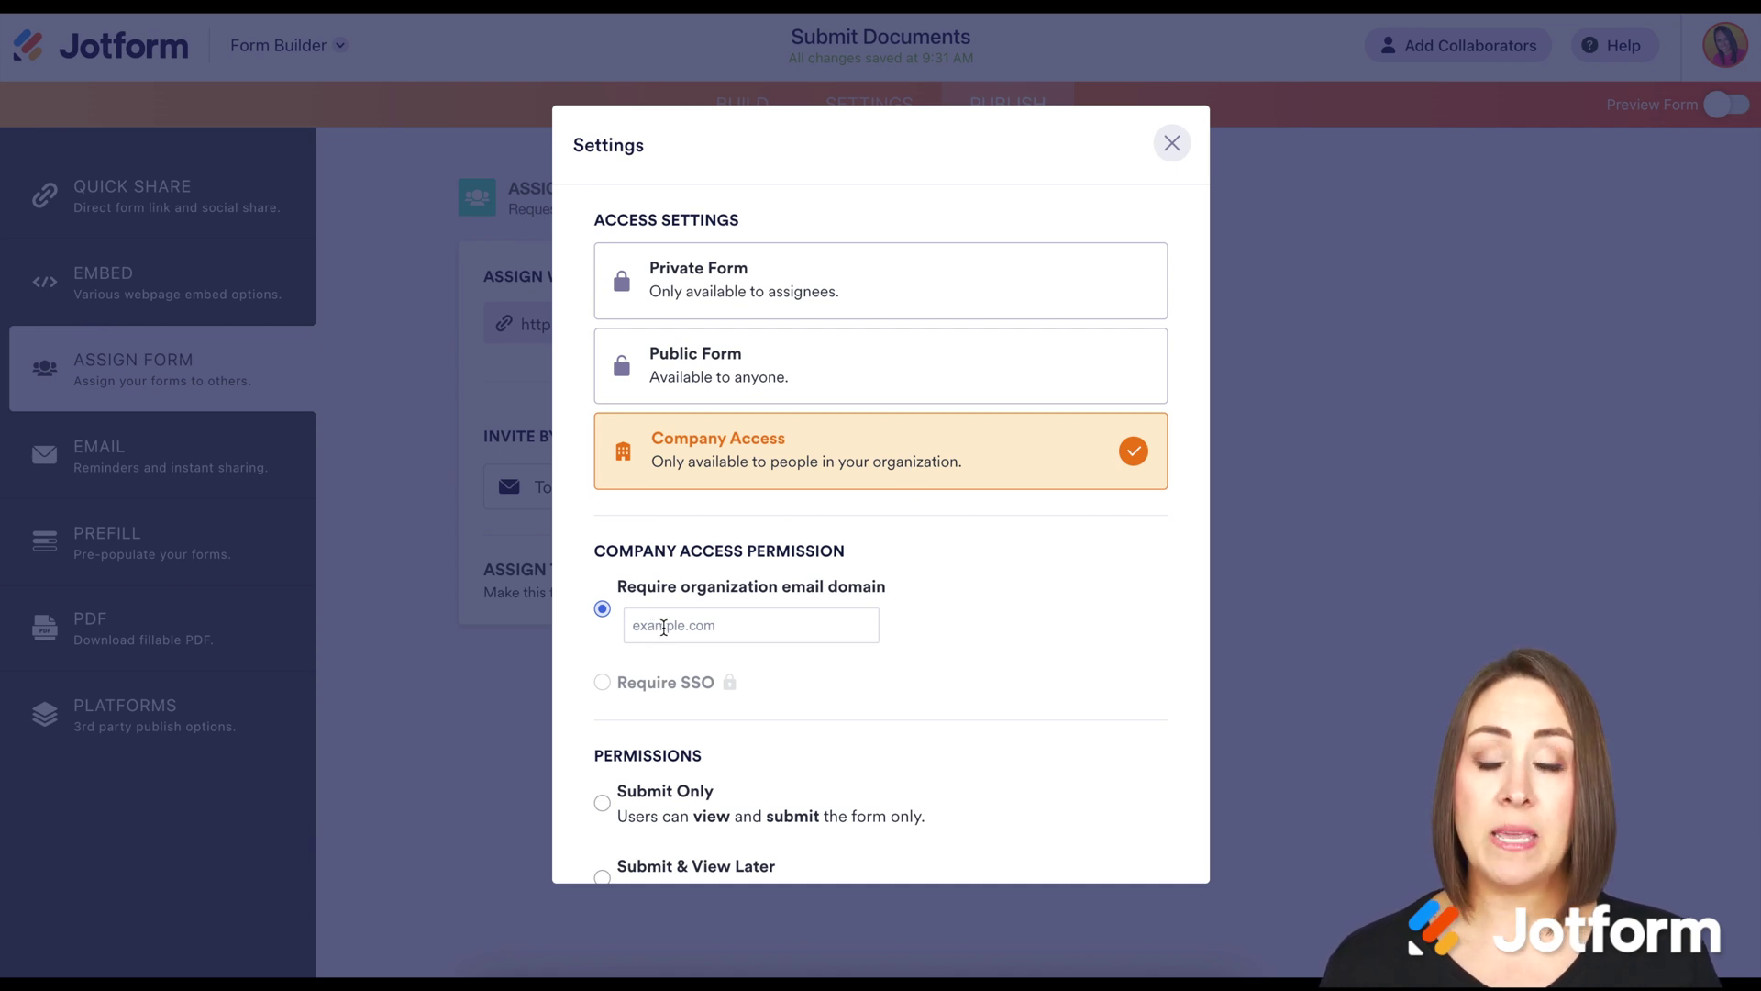
pyautogui.write('jotform.com')
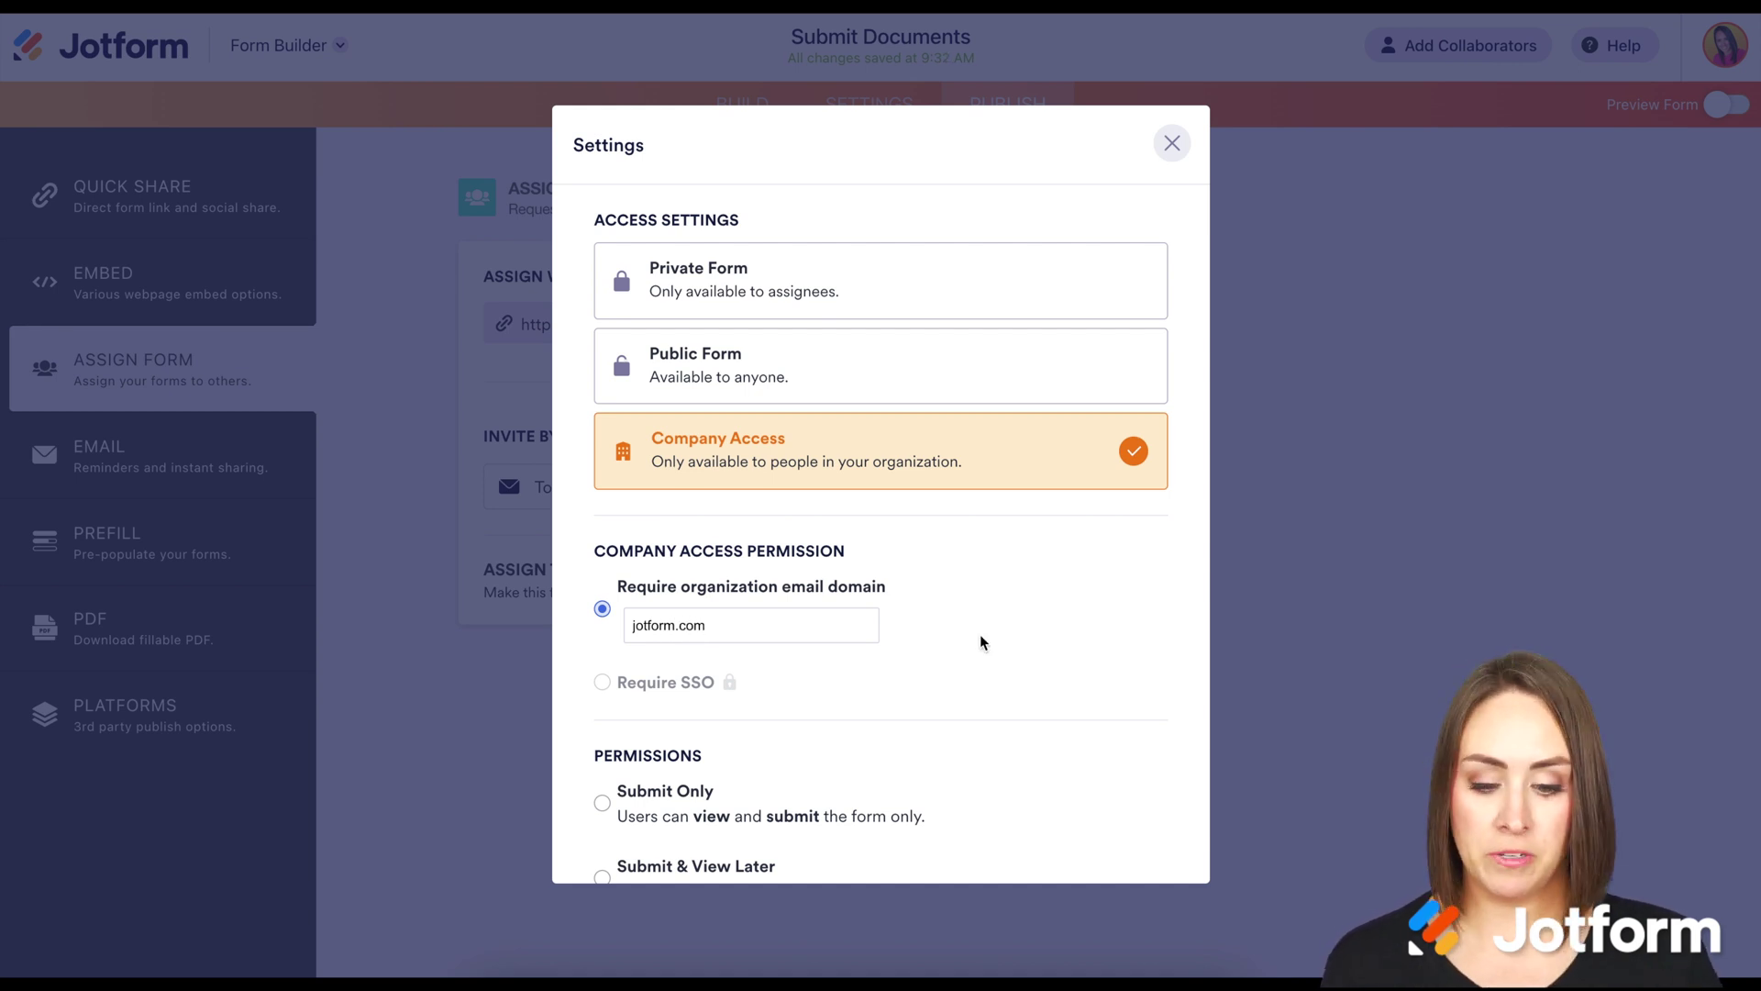
pyautogui.scroll(-3, 980, 636)
pyautogui.scroll(-1, 980, 635)
pyautogui.scroll(-1, 980, 636)
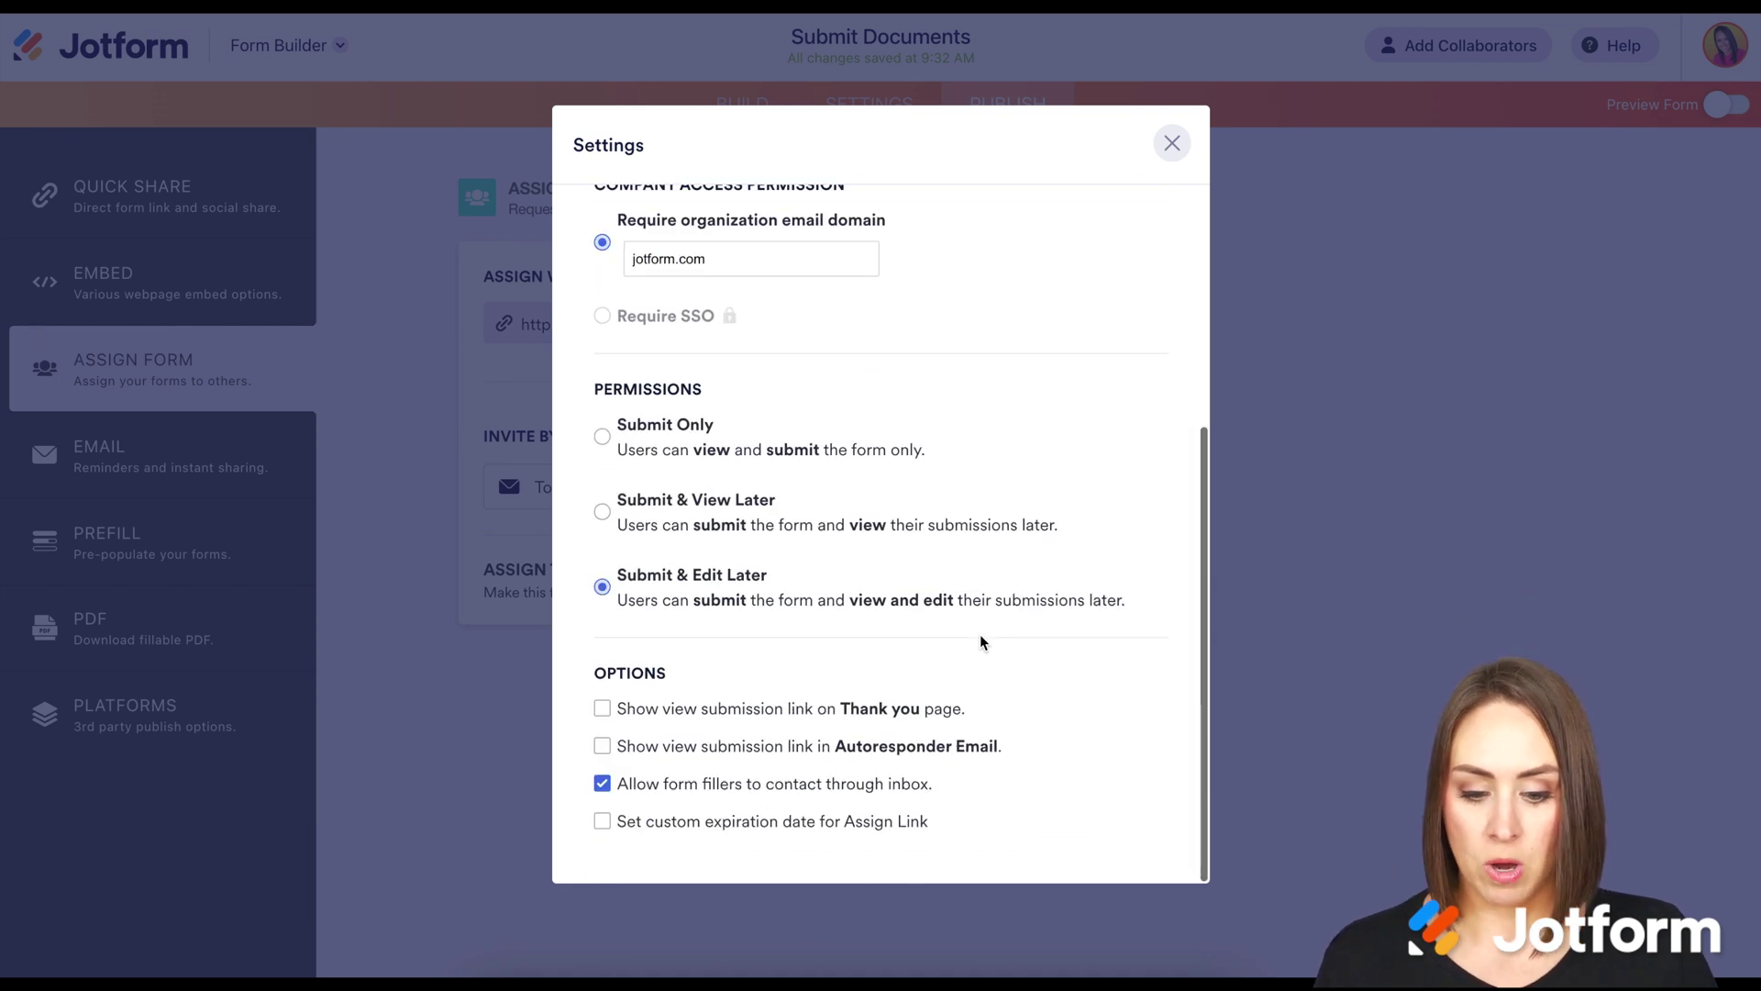
pyautogui.scroll(5, 980, 634)
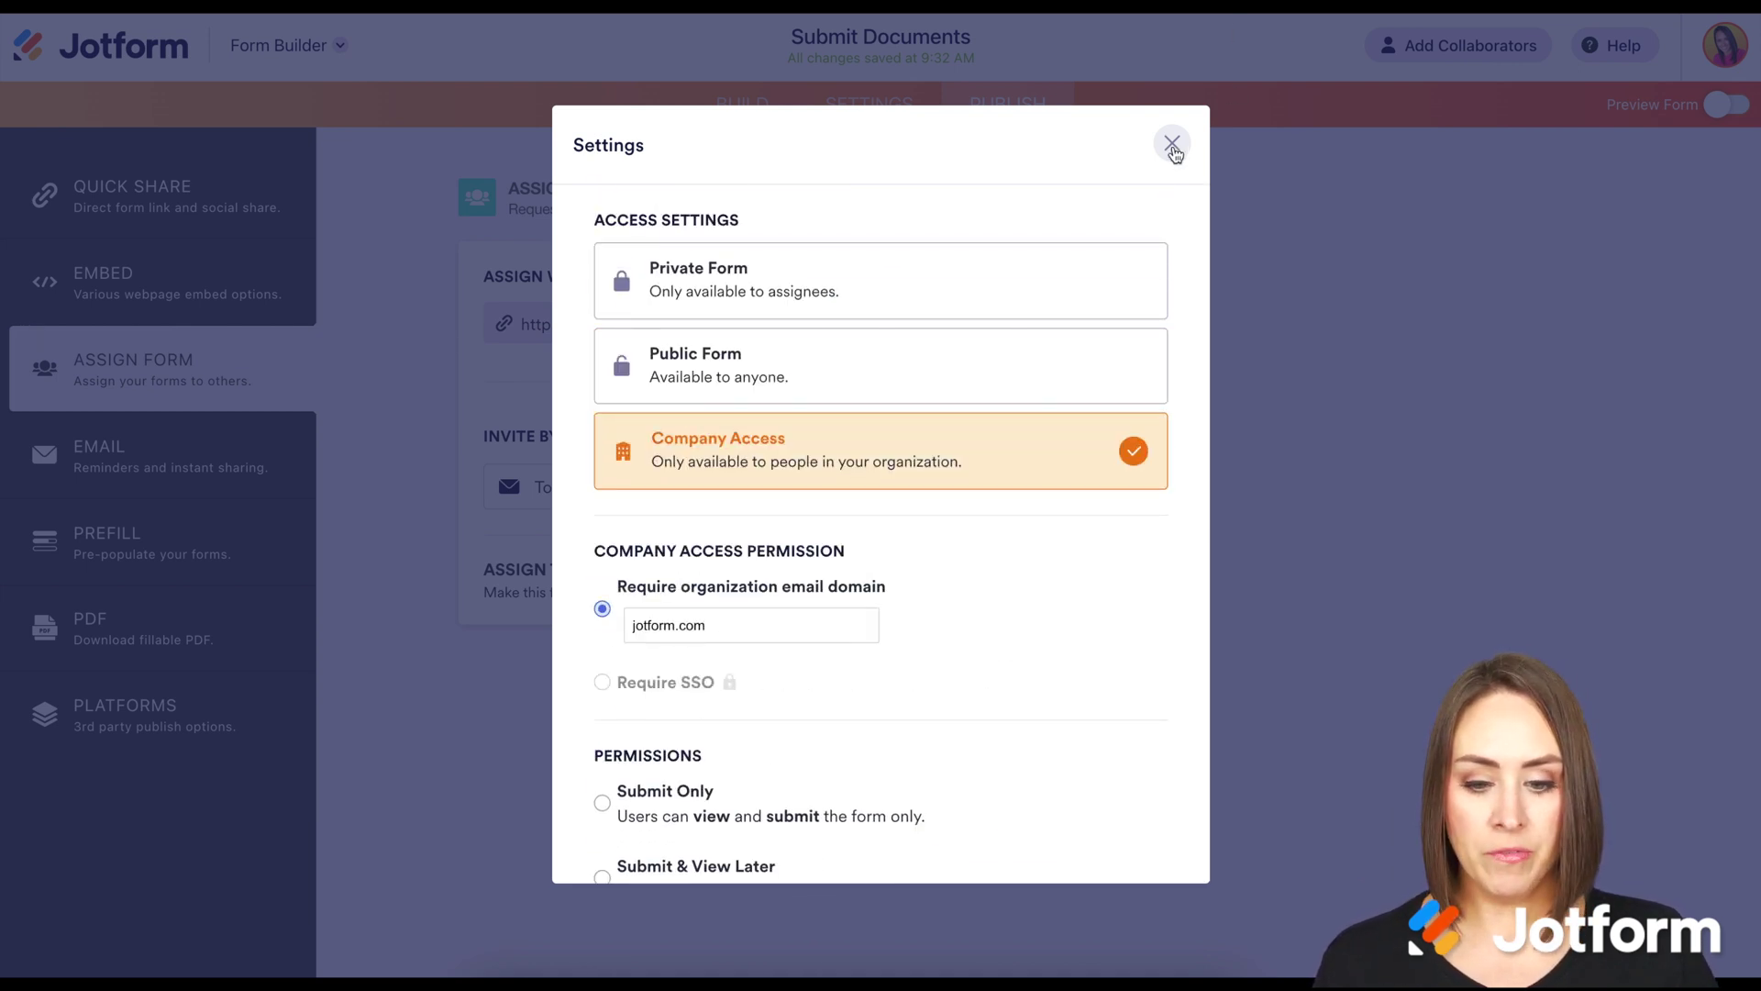
# Step: Close the assign link access settings, keeping Company Access with the jotform.com domain
pyautogui.click(1173, 146)
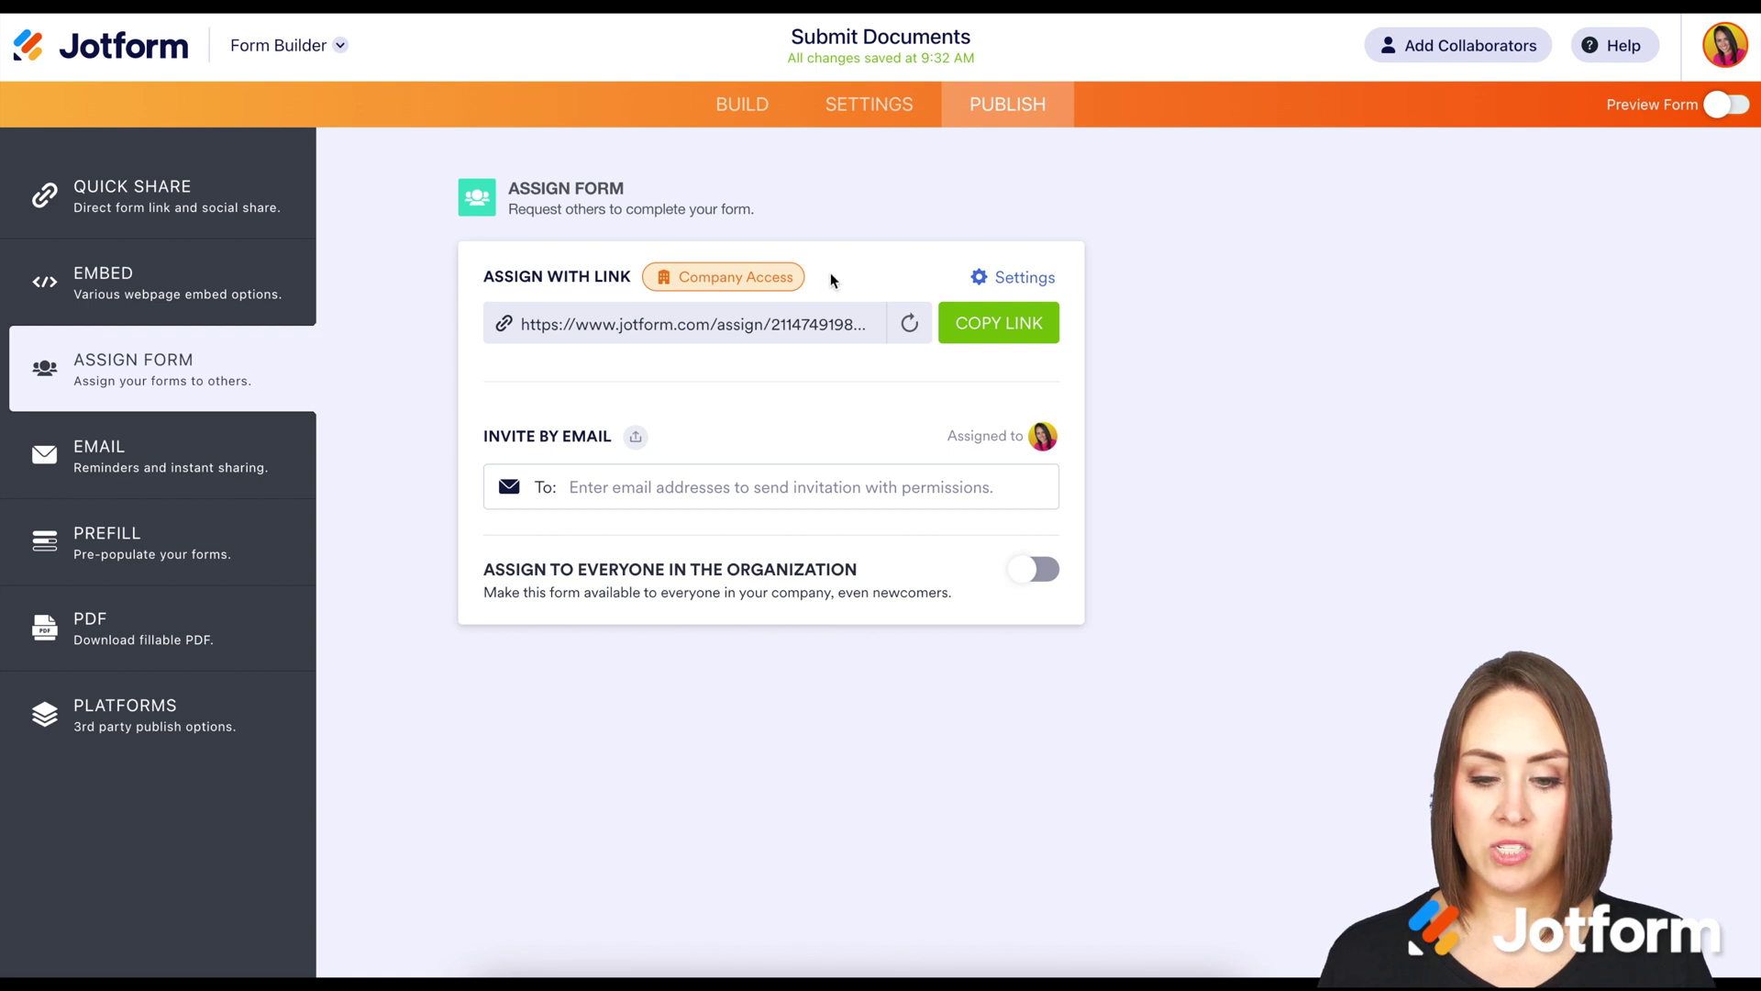